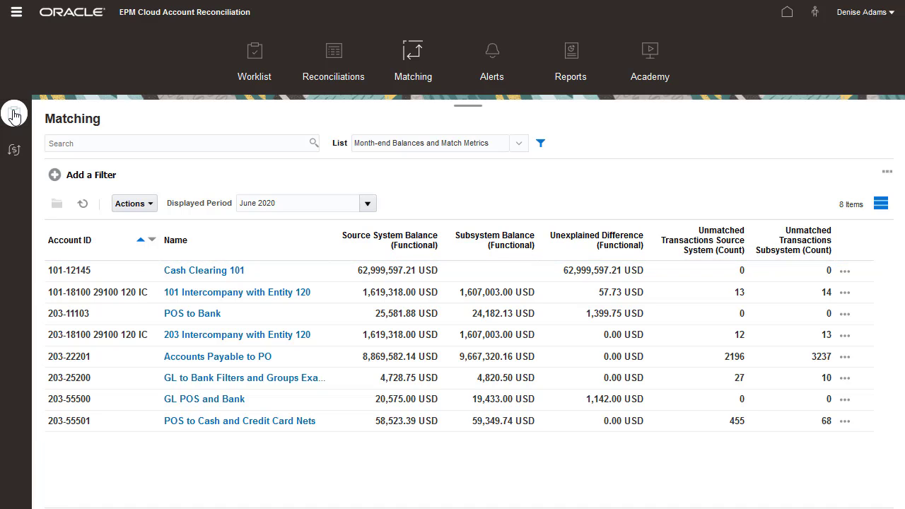
Open the 101 Intercompany with Entity 120 reconciliation and show its 384 Auto Match matches.
click(202, 291)
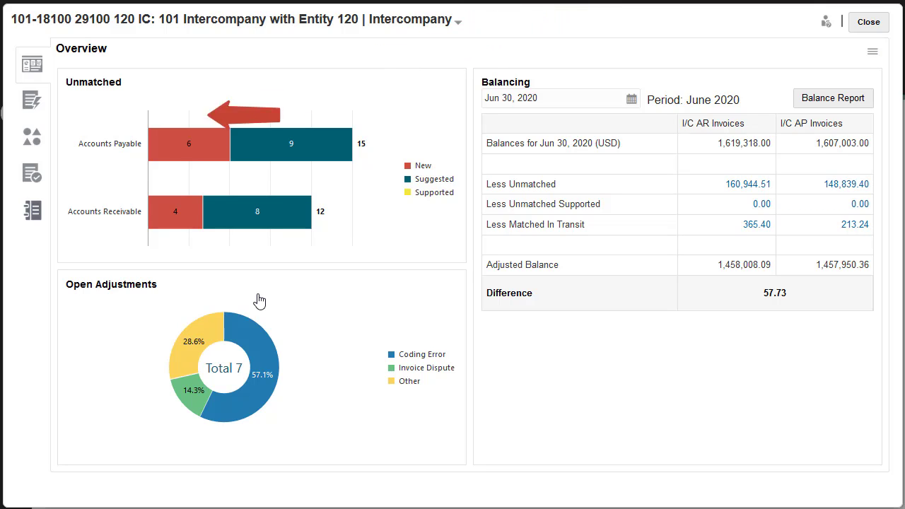
click(33, 178)
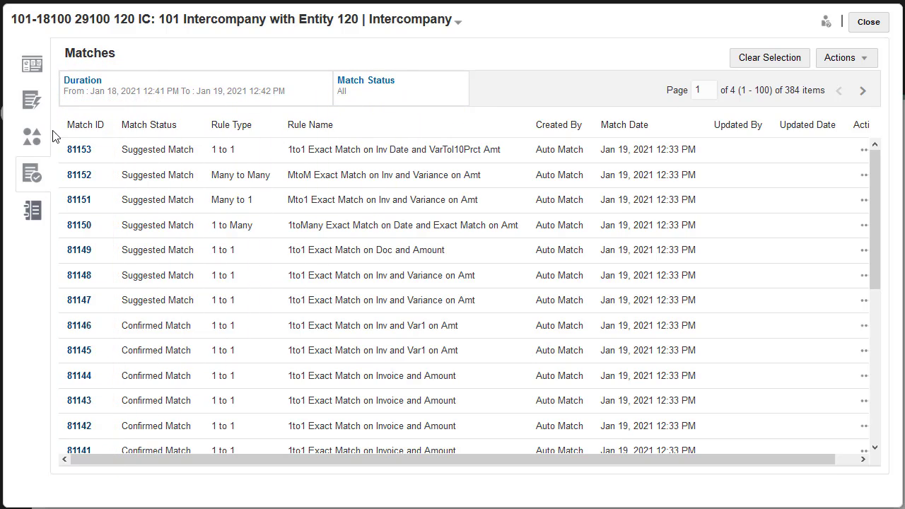
Filter matches to Confirmed Match over Last One Week (377 items), then open match 81146.
click(79, 89)
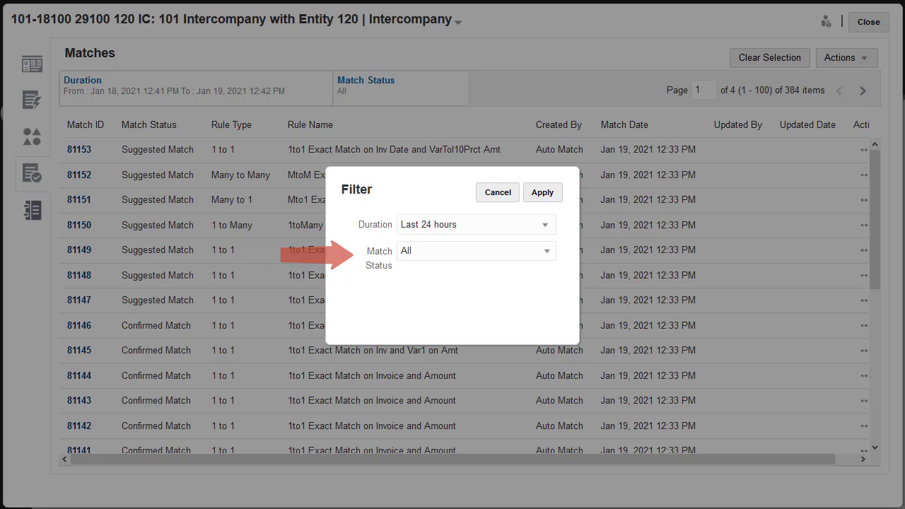
click(515, 256)
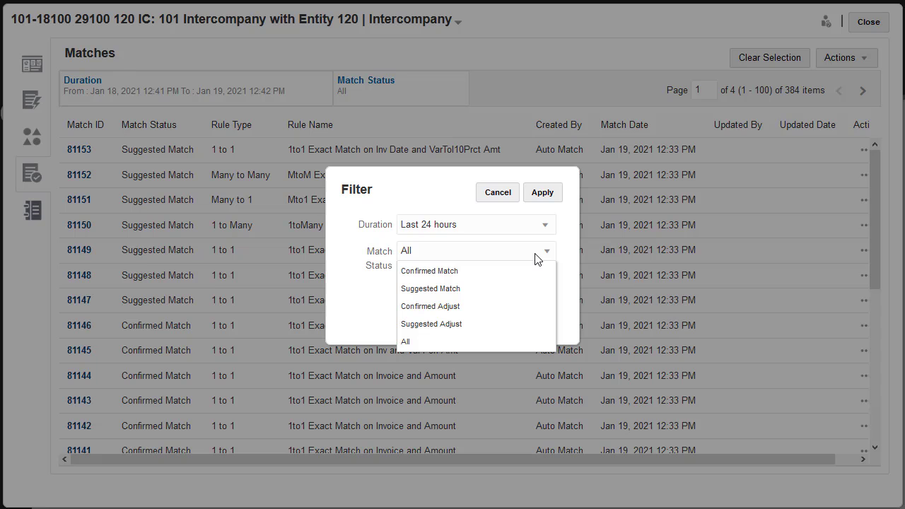
click(531, 273)
click(534, 226)
click(535, 273)
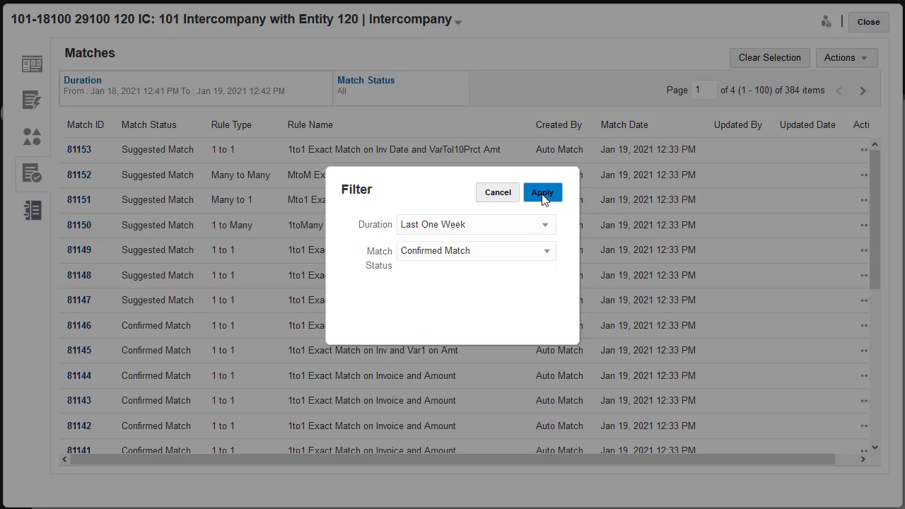
click(542, 193)
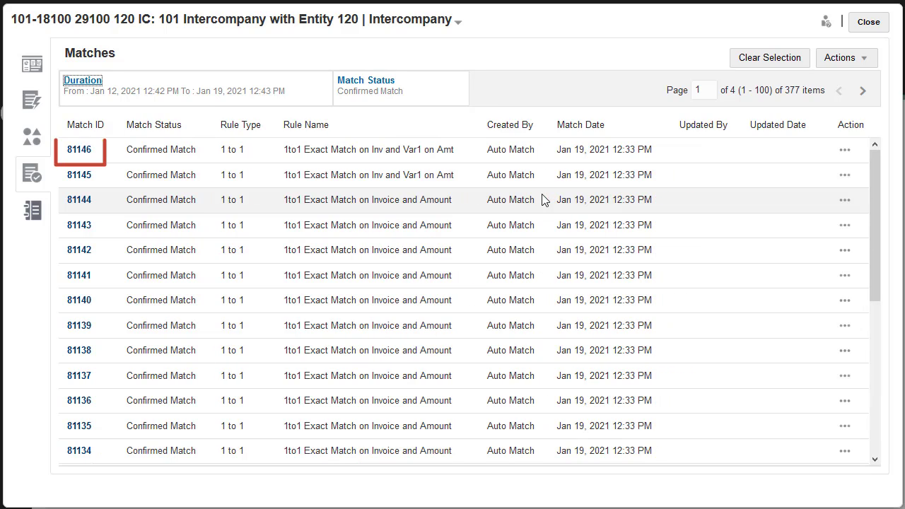
click(87, 150)
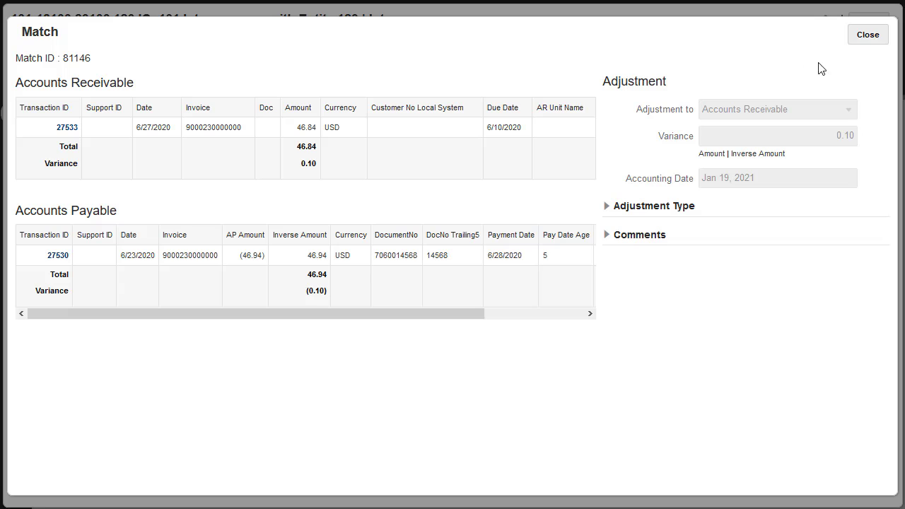
Unmatch confirmed match 81146.
click(869, 35)
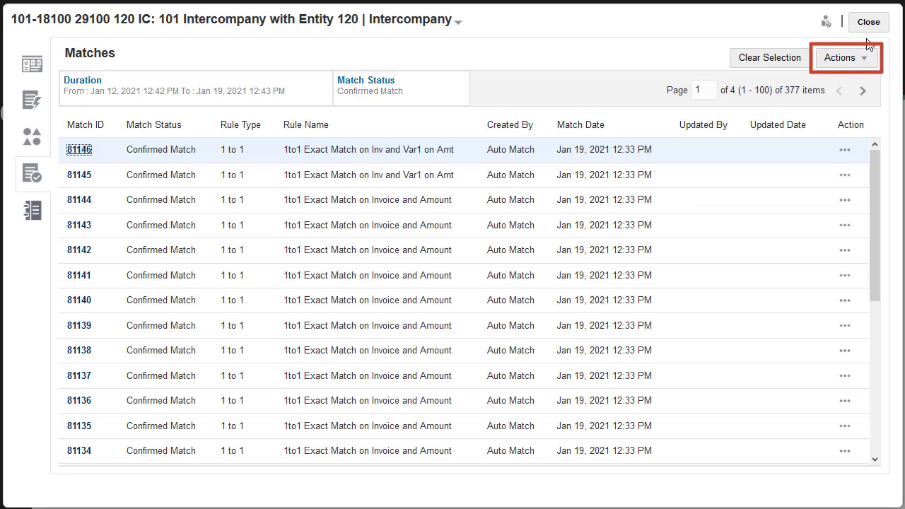
click(863, 60)
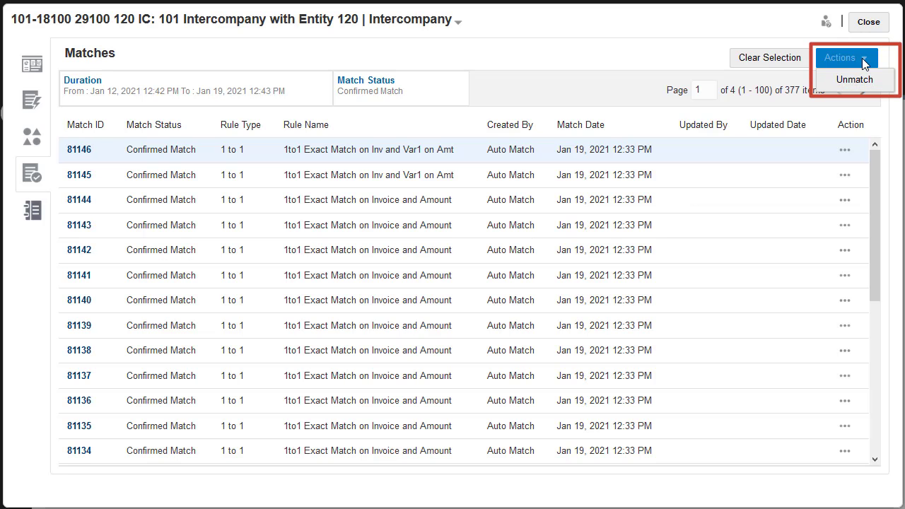
click(855, 80)
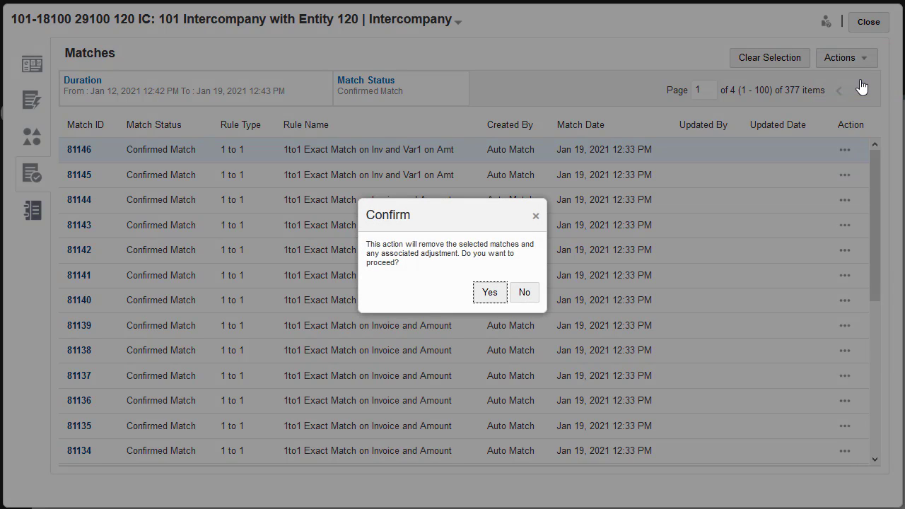
click(491, 292)
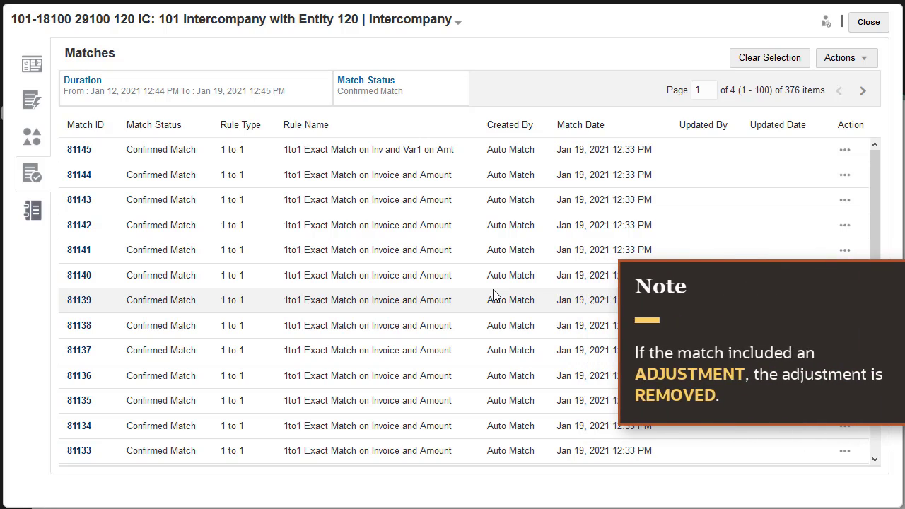
Unmatch matches 81145, 81144 and 81143 together, then view the seven open adjustments.
click(108, 155)
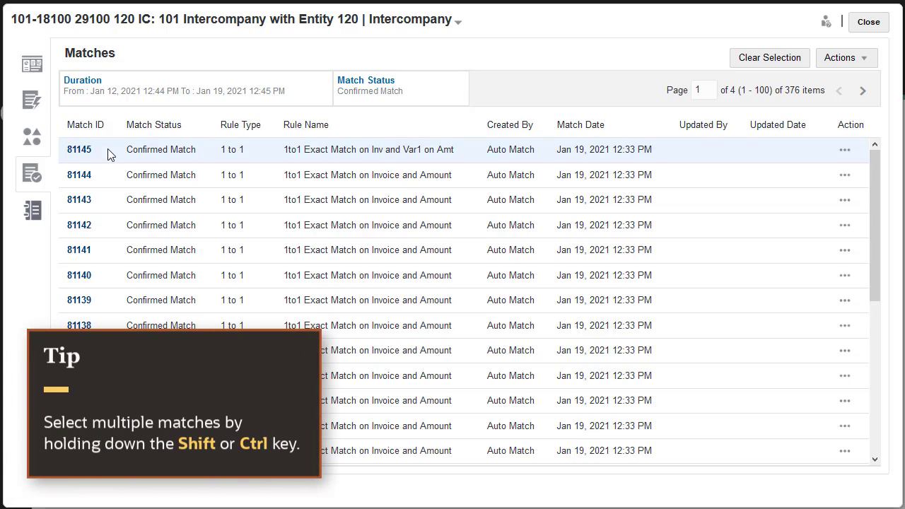
ctrl+click(110, 176)
ctrl+click(106, 203)
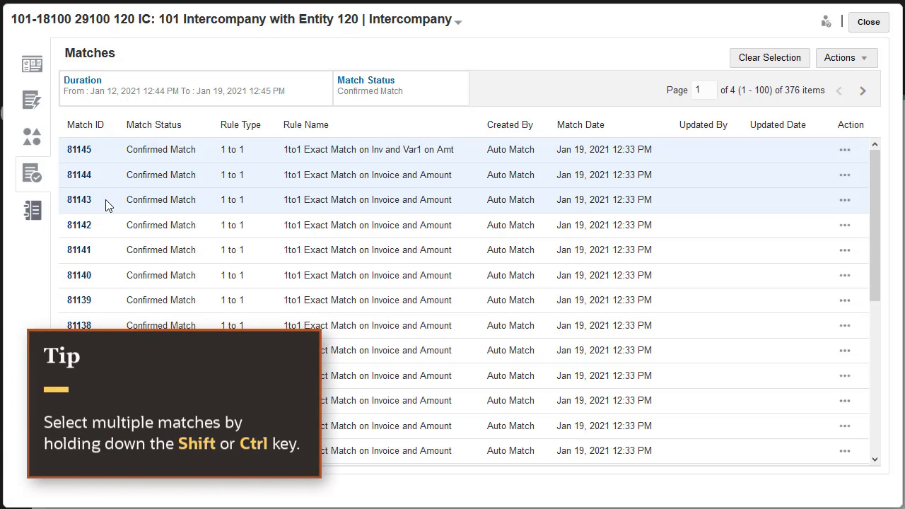
click(862, 61)
click(857, 77)
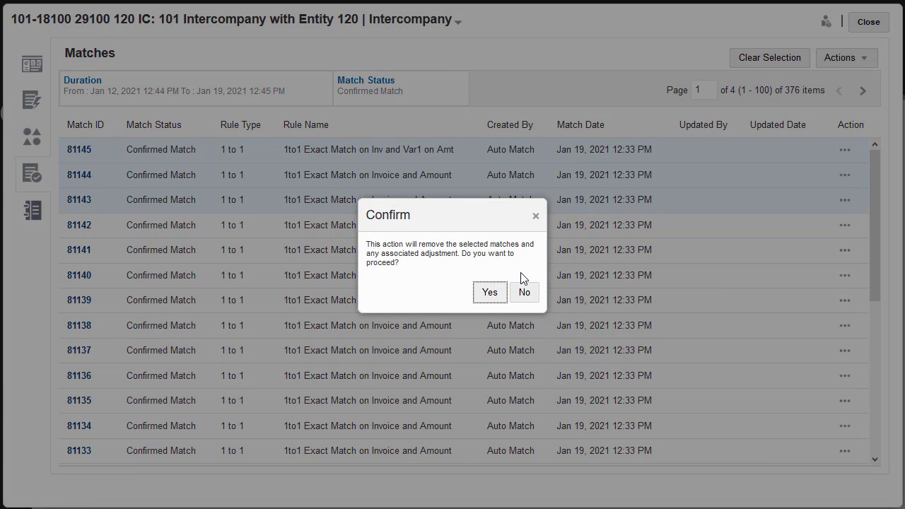
click(491, 294)
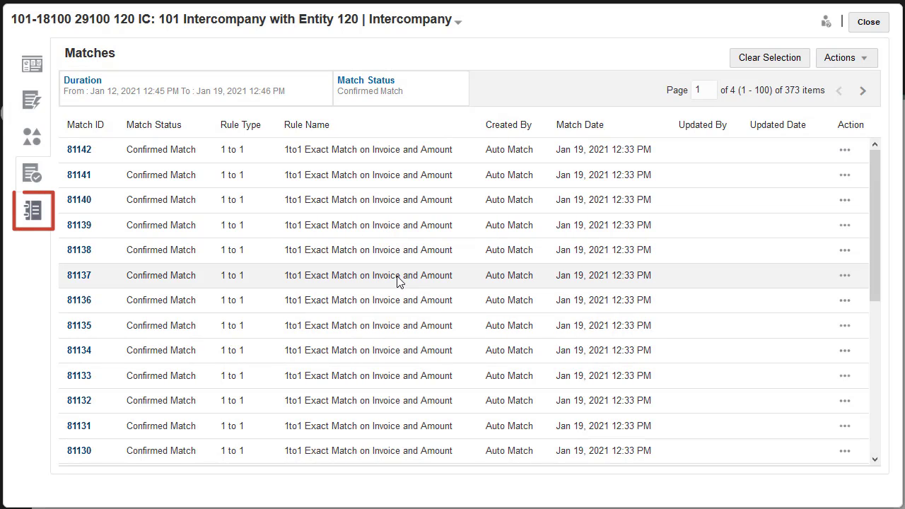
click(33, 212)
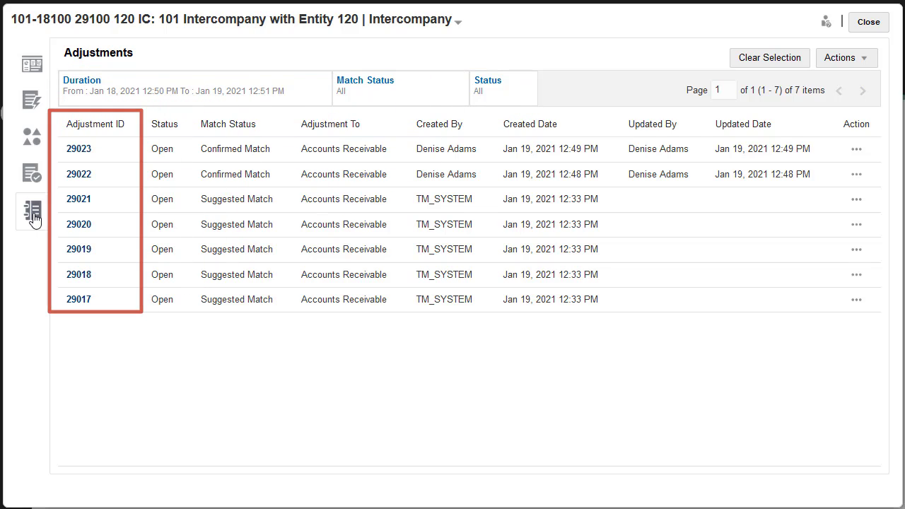
Filter adjustments to Last One Week, Open, Confirmed Match, leaving 29023 and 29022.
click(84, 83)
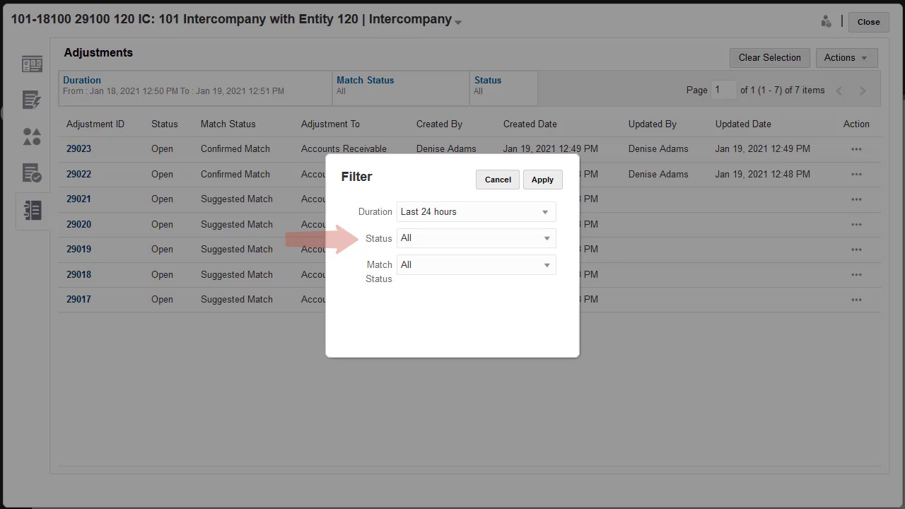
click(544, 214)
click(543, 263)
click(547, 239)
click(540, 261)
click(548, 274)
click(538, 286)
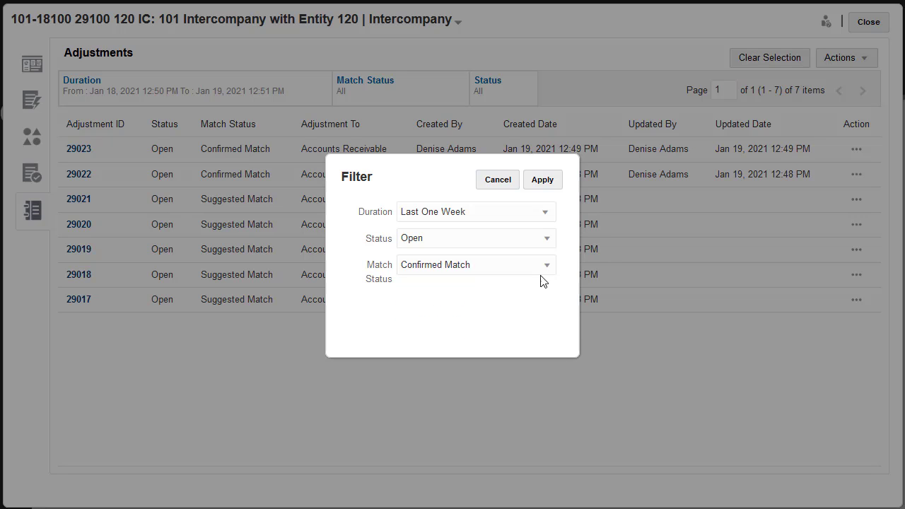
click(543, 181)
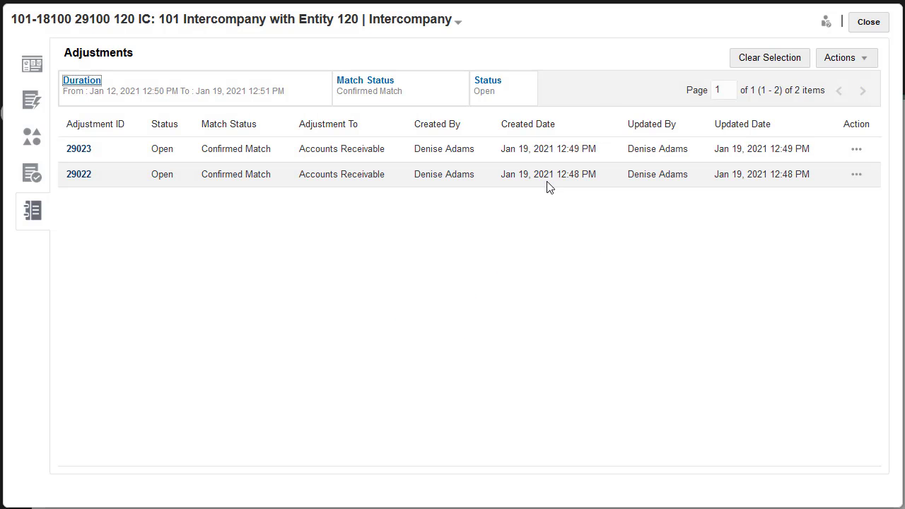
click(79, 149)
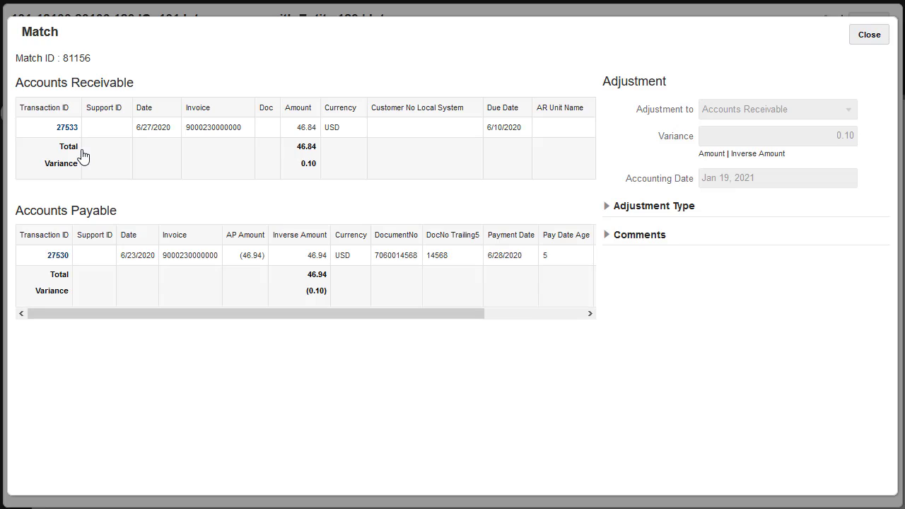
Review the adjustment type details and comments on adjustment 29023's match, then close it.
click(605, 206)
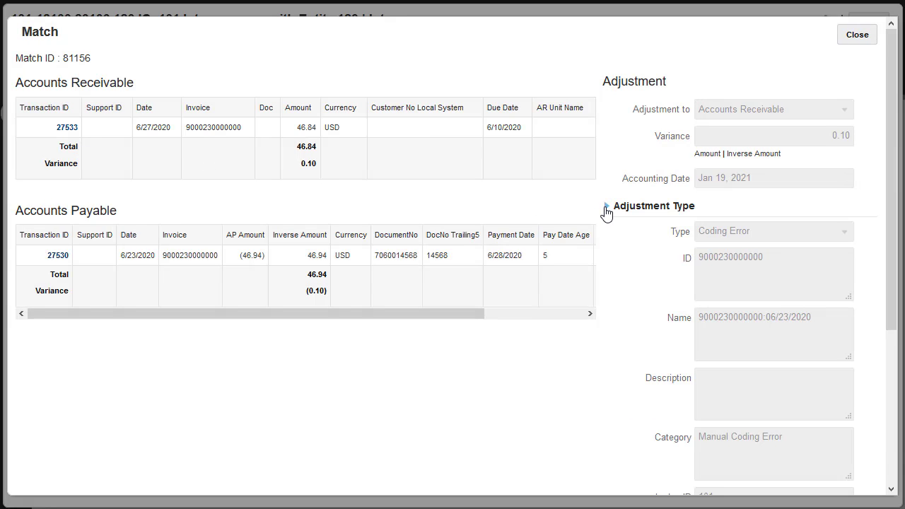
click(606, 207)
click(606, 236)
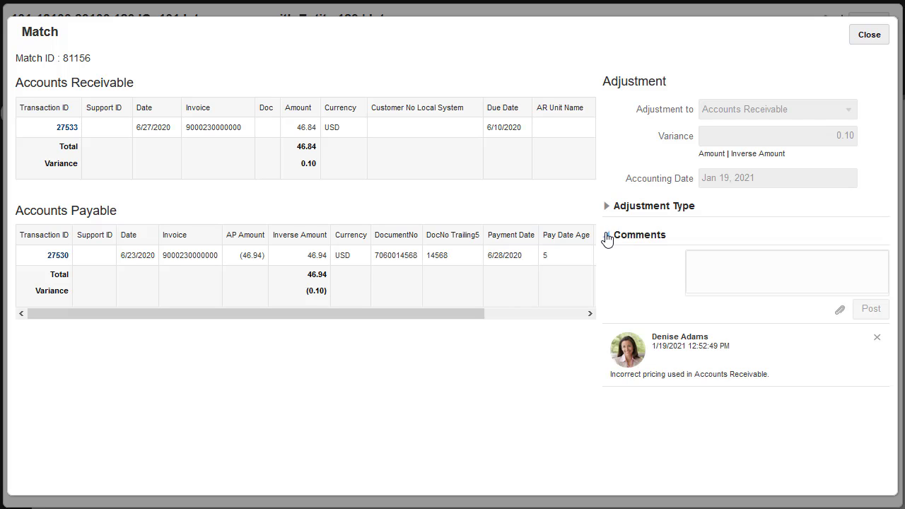
click(607, 236)
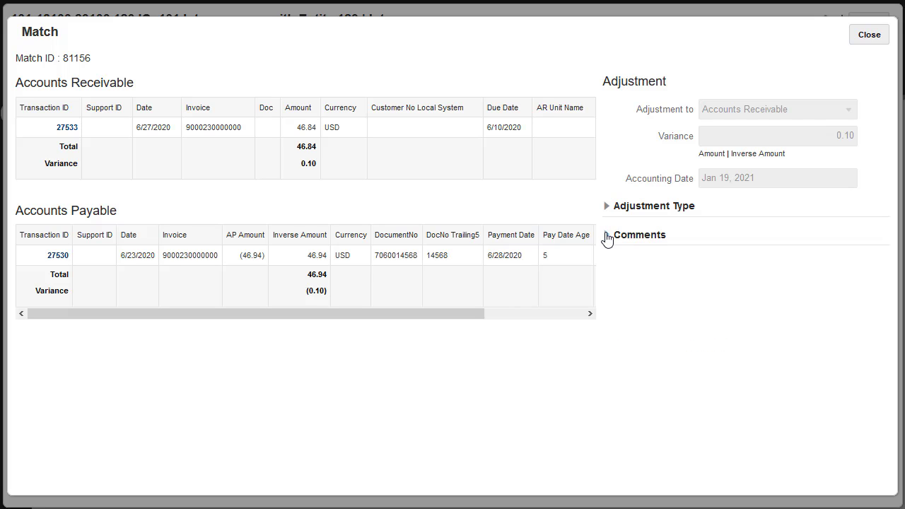
click(870, 35)
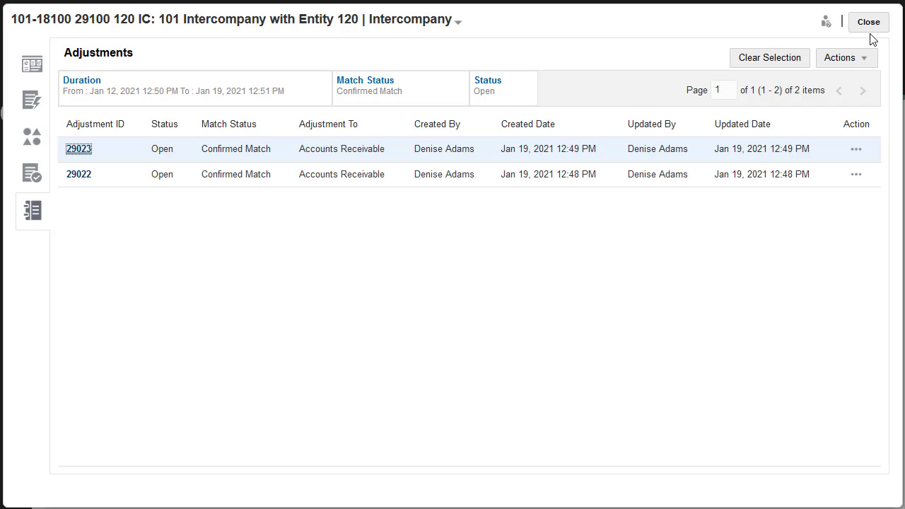
Leave the adjustments open without marking them closed and return to the Matching list.
click(866, 62)
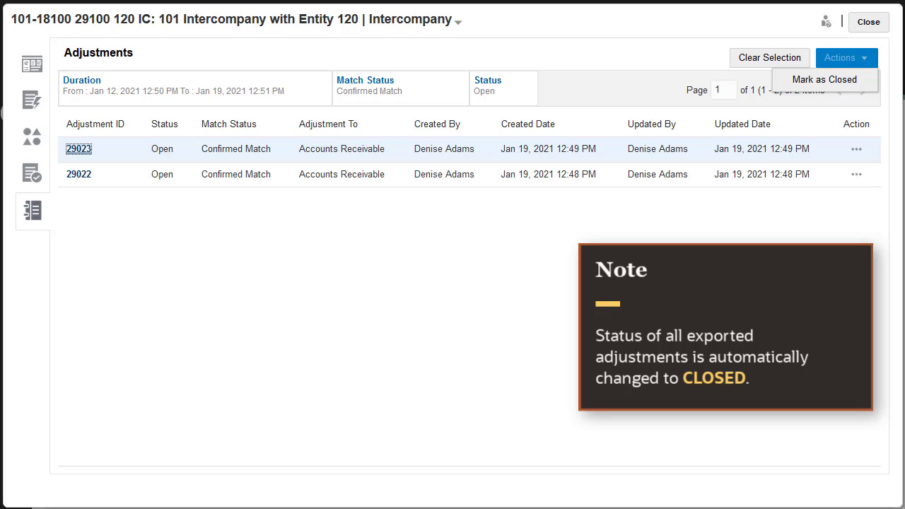
click(870, 40)
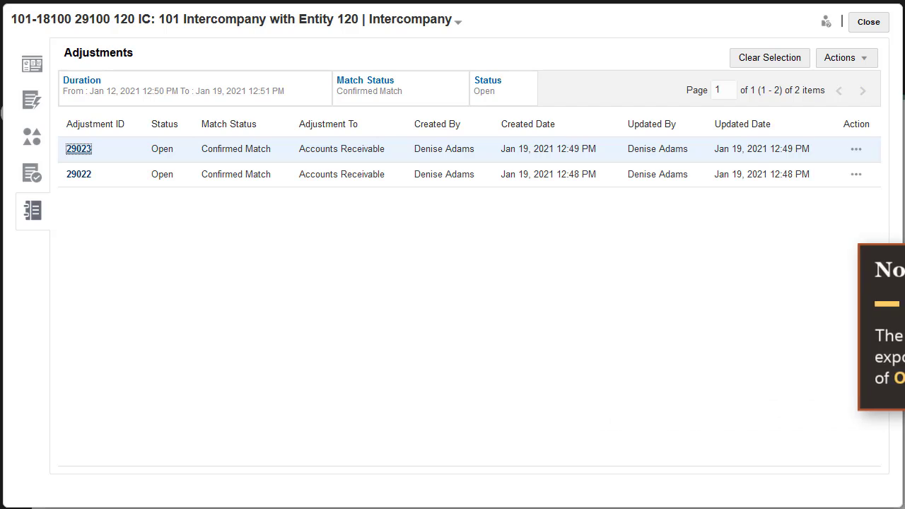
click(868, 23)
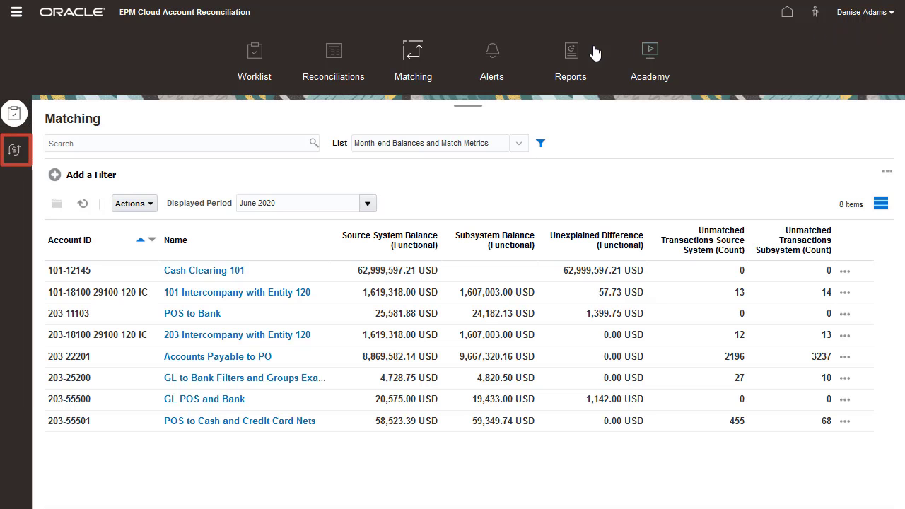
Show the Intercompany120 transactions (390 items), keeping that match type after checking the others.
click(21, 151)
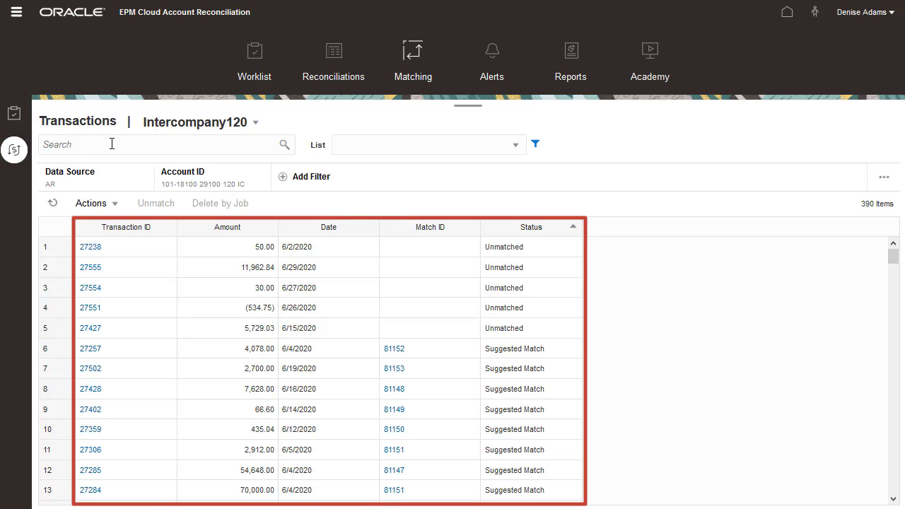
click(252, 125)
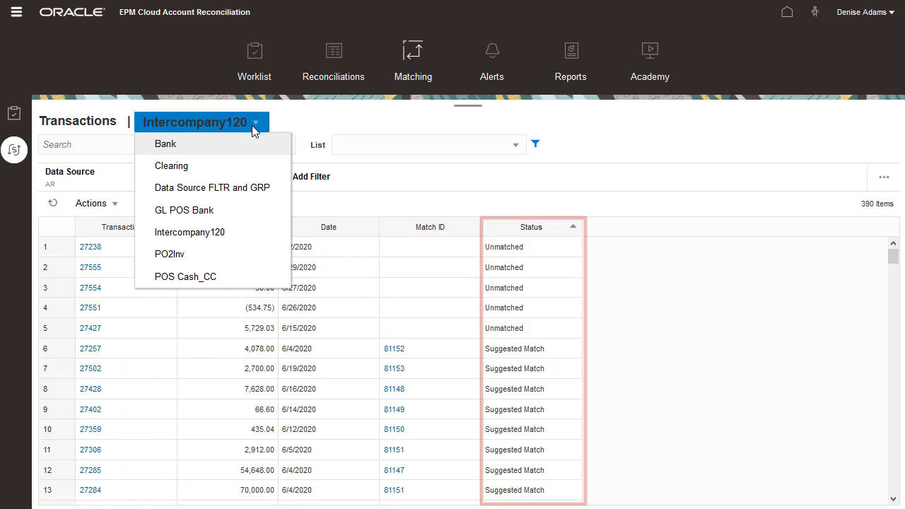
click(251, 125)
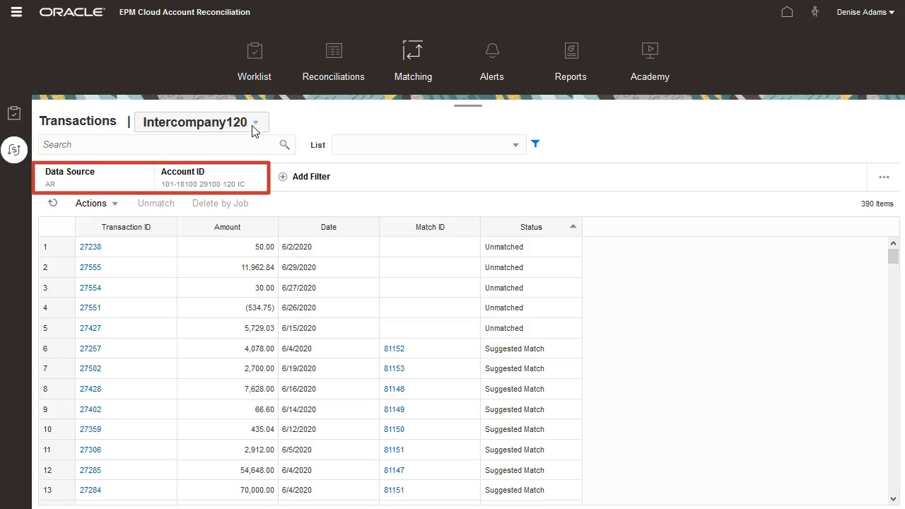
Add an Edited = Yes filter, leaving transactions 27238 and 27556, and check its clear options.
click(282, 177)
drag(393, 263, 394, 314)
click(310, 355)
click(309, 267)
click(297, 290)
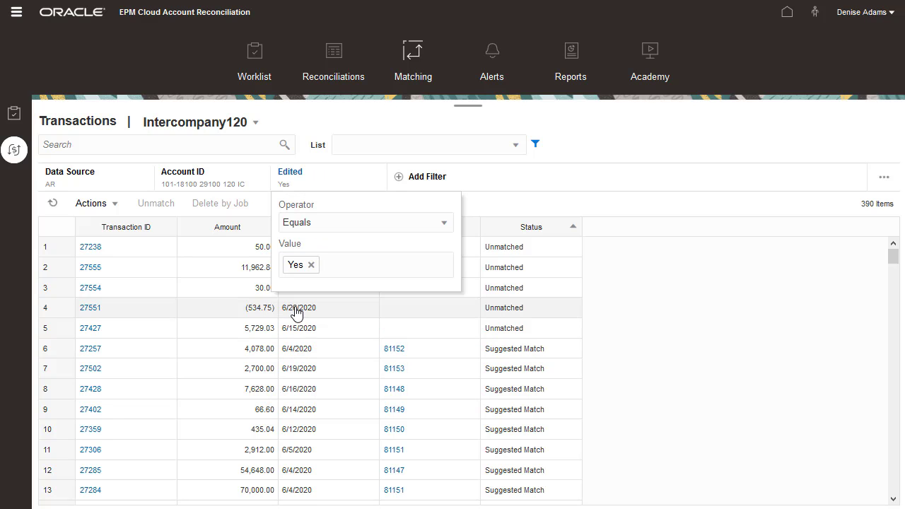
click(377, 177)
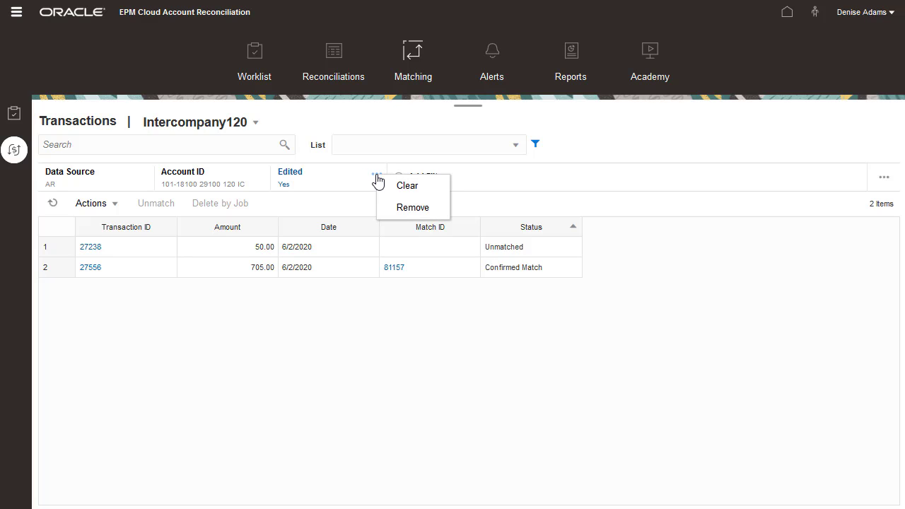
click(884, 178)
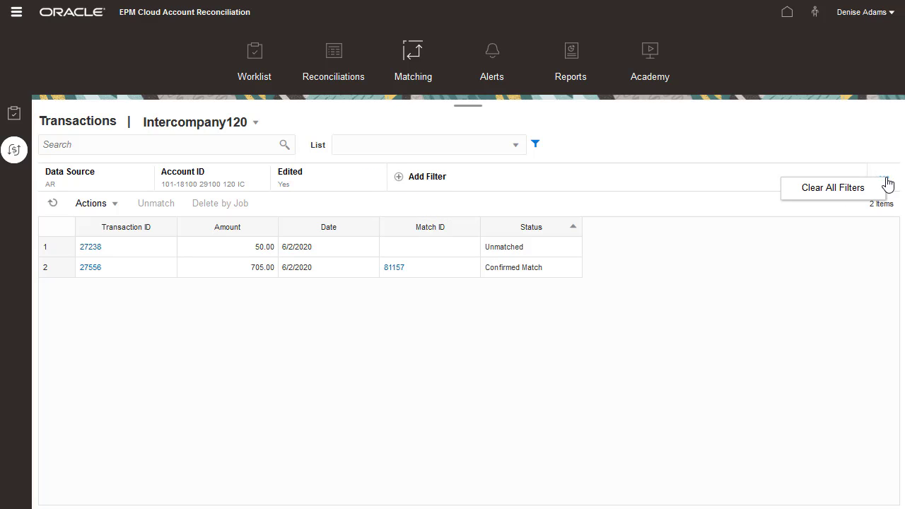
click(120, 205)
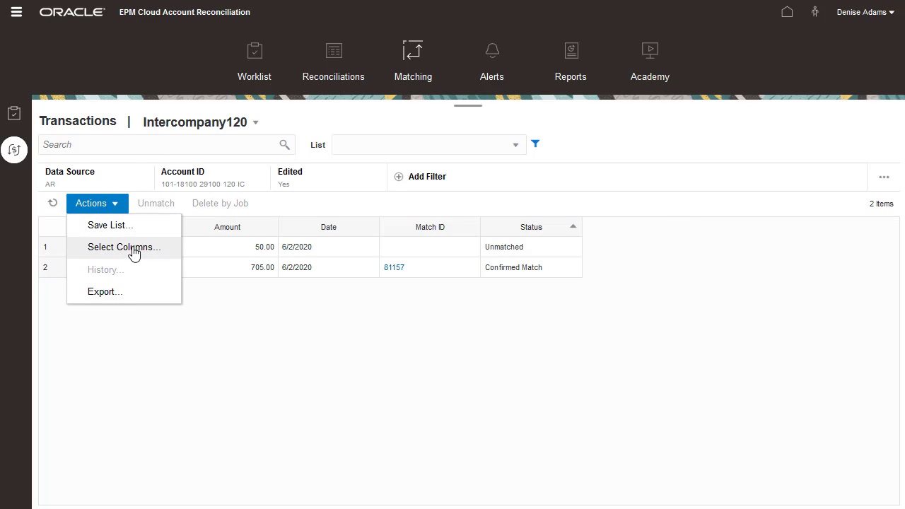
Add the Edited column to the transactions table.
click(134, 253)
click(234, 305)
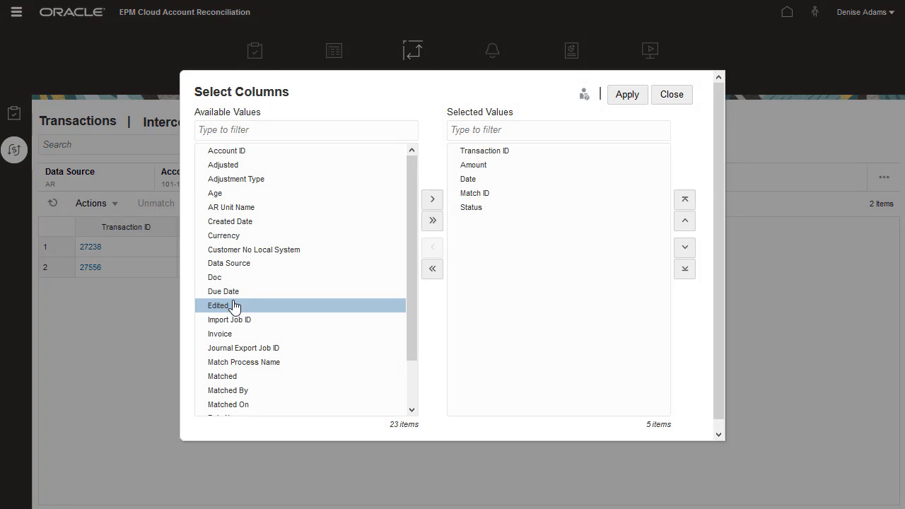
click(433, 200)
click(628, 94)
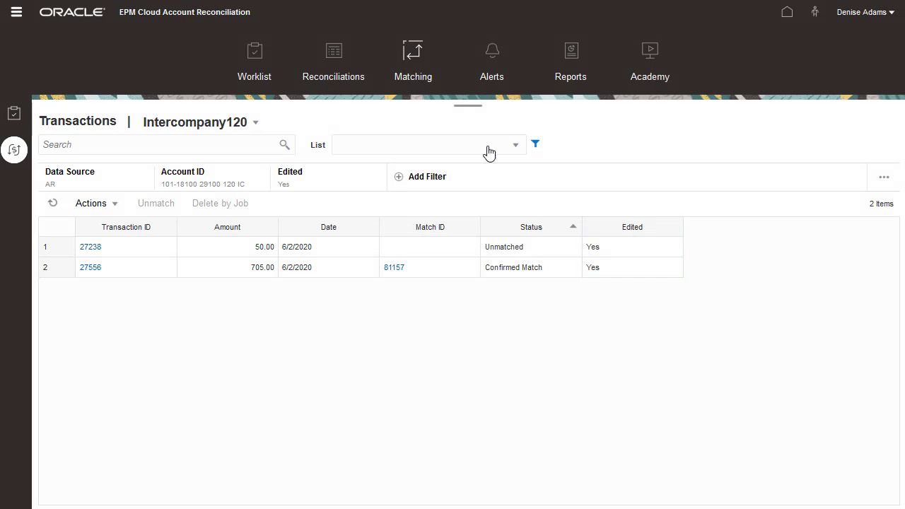
Save the current filtered view as a list named 'Edited'.
click(116, 204)
click(118, 227)
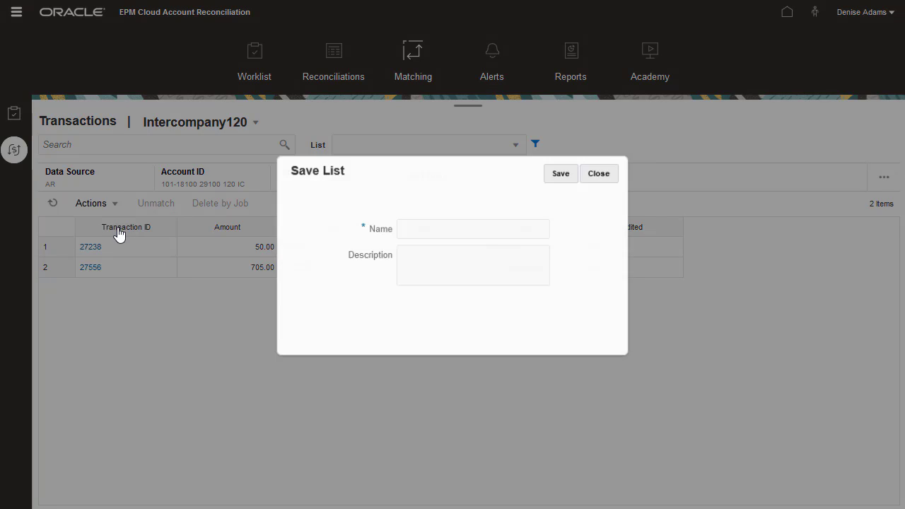
click(404, 228)
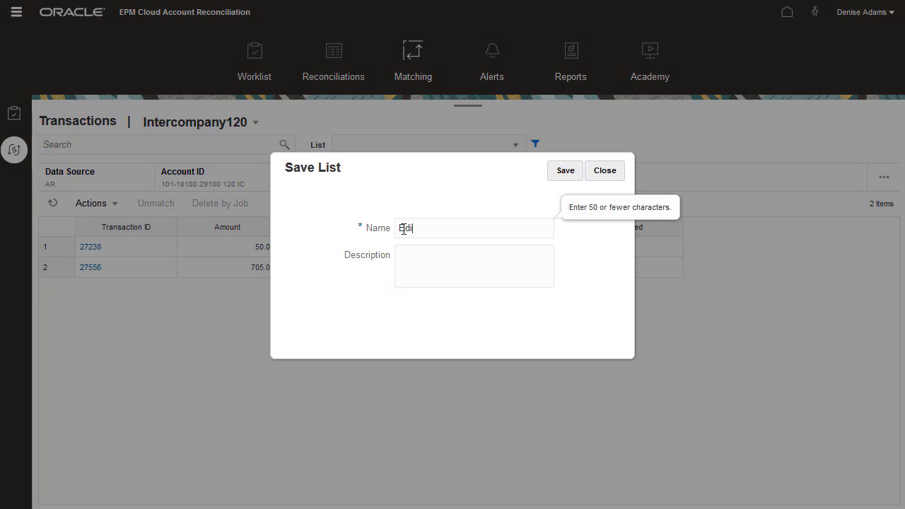
click(564, 174)
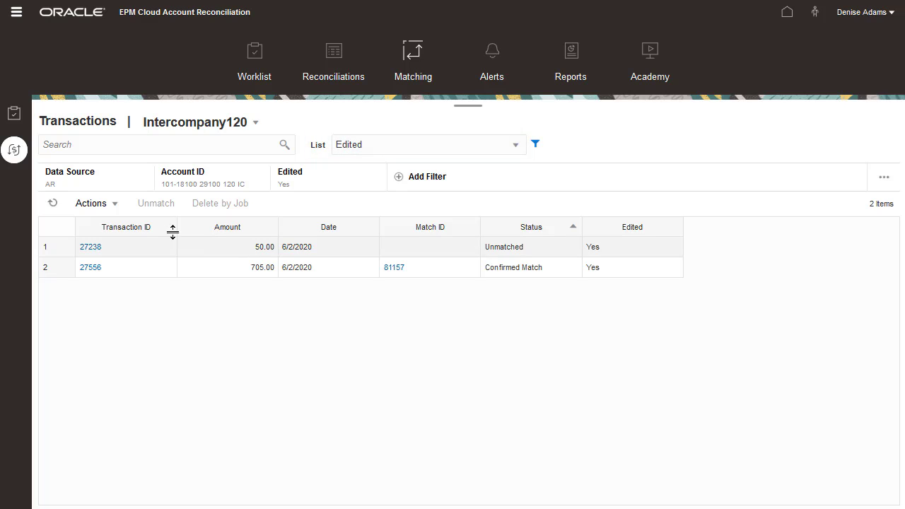
click(109, 211)
click(115, 294)
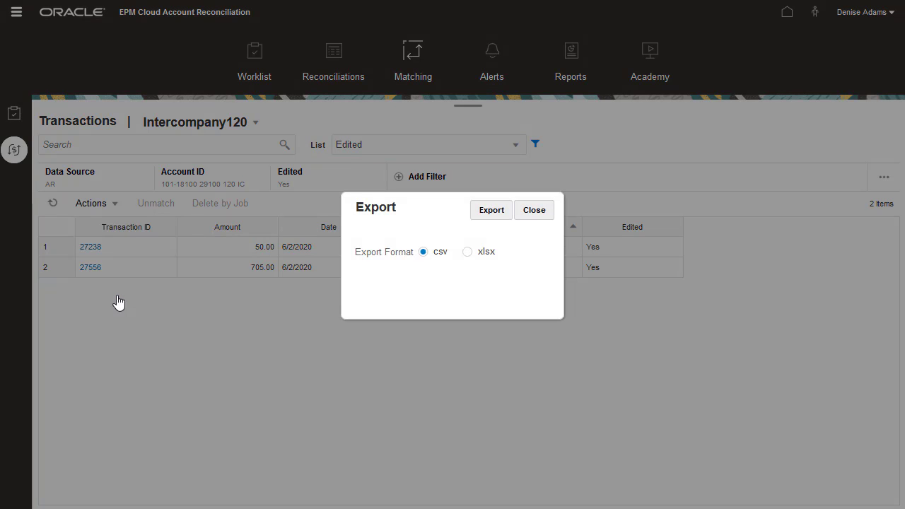
click(536, 210)
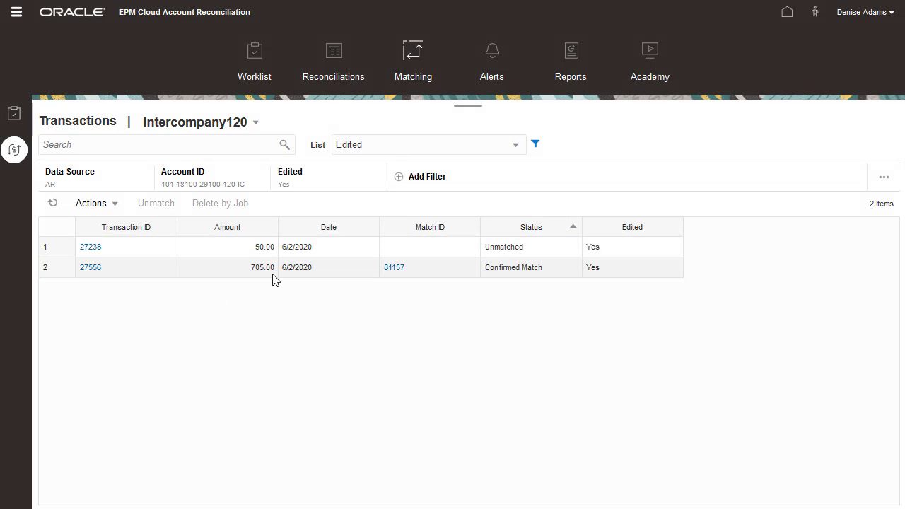
click(93, 269)
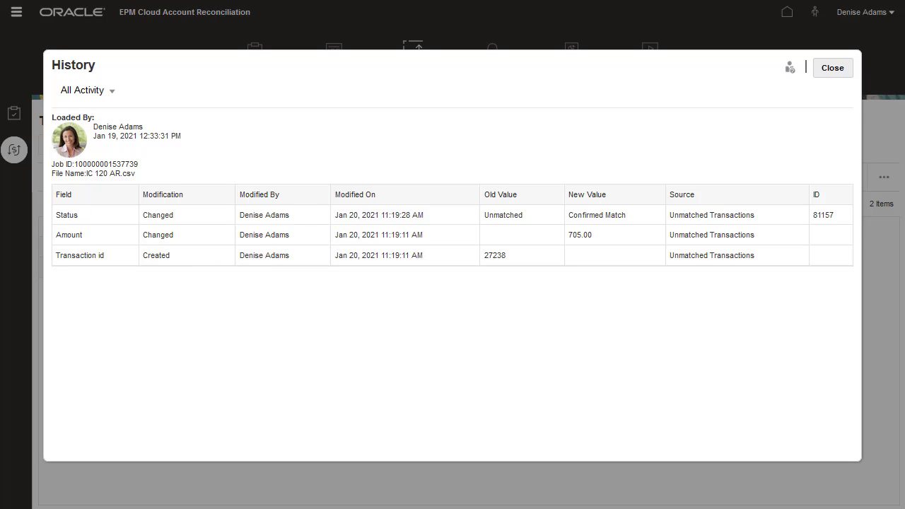
click(839, 68)
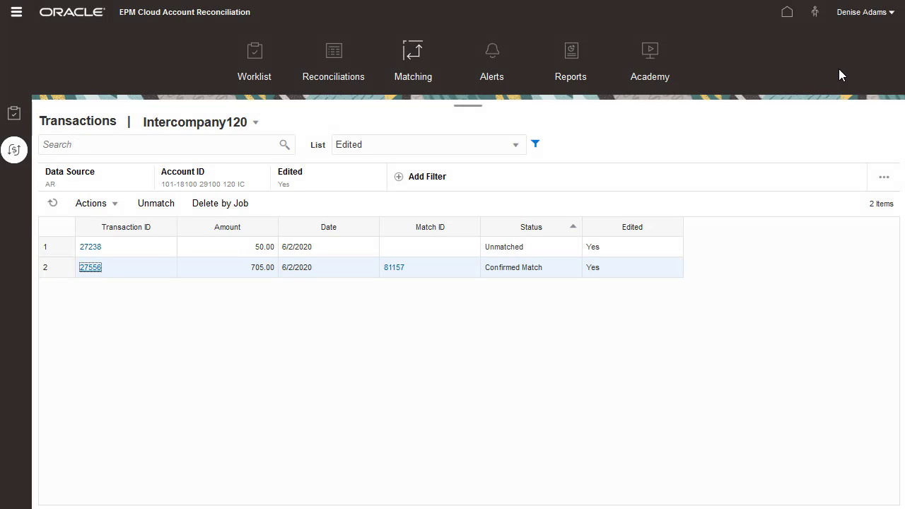
click(394, 267)
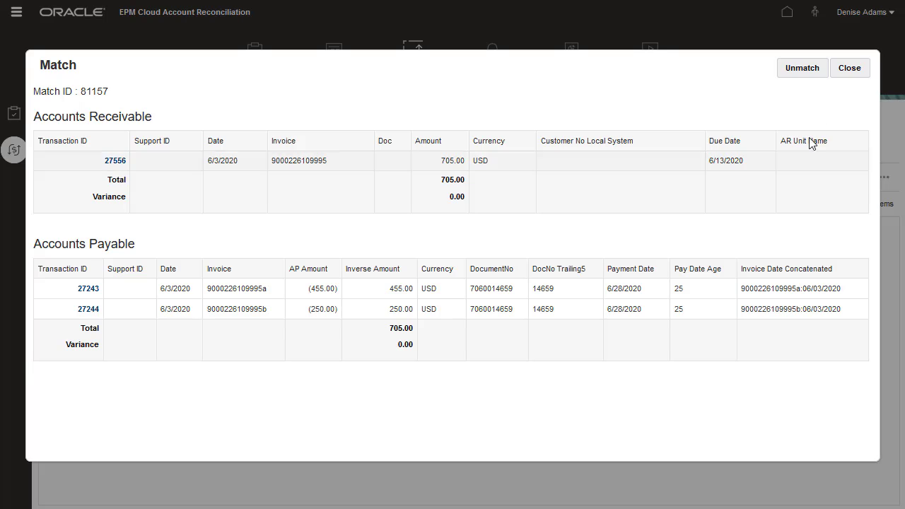
click(850, 68)
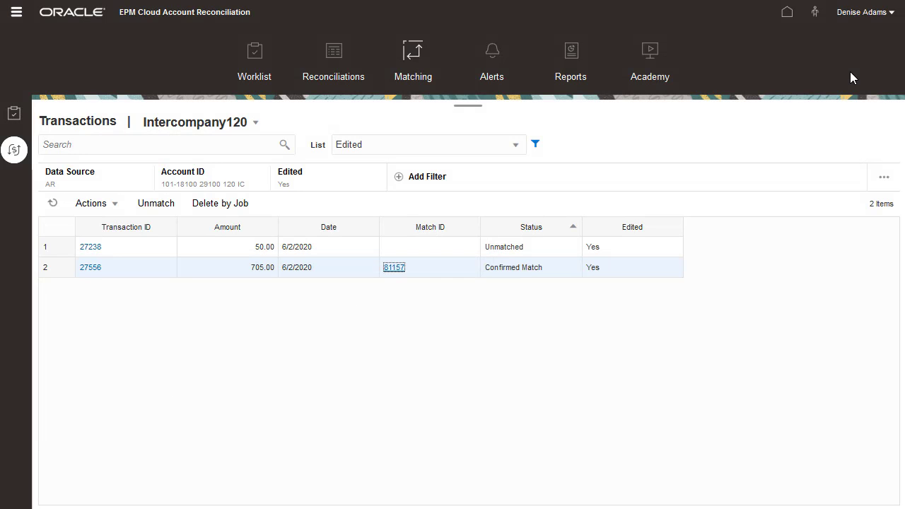